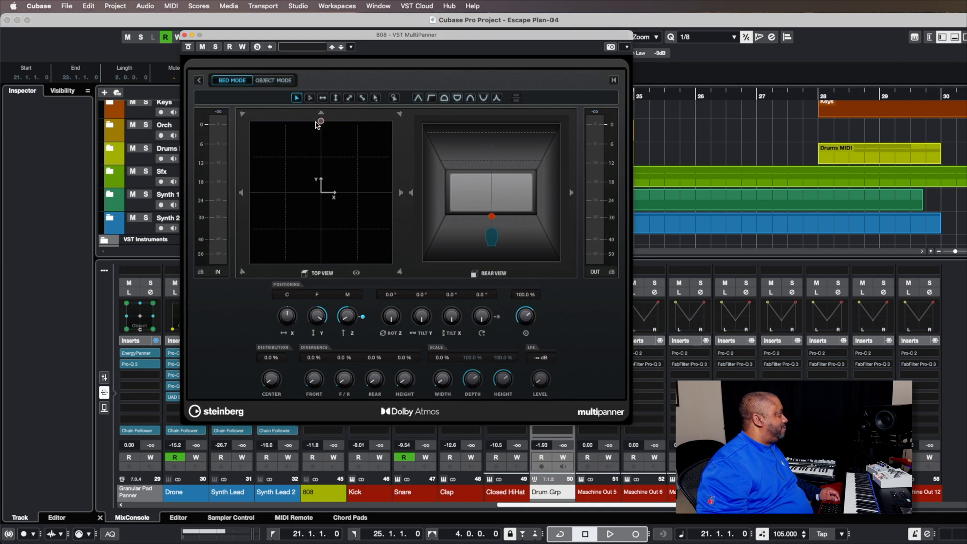
Close the 808 panner, then open the Snare channel's MultiPanner to examine its stereo positioning and width, and close it.
click(184, 35)
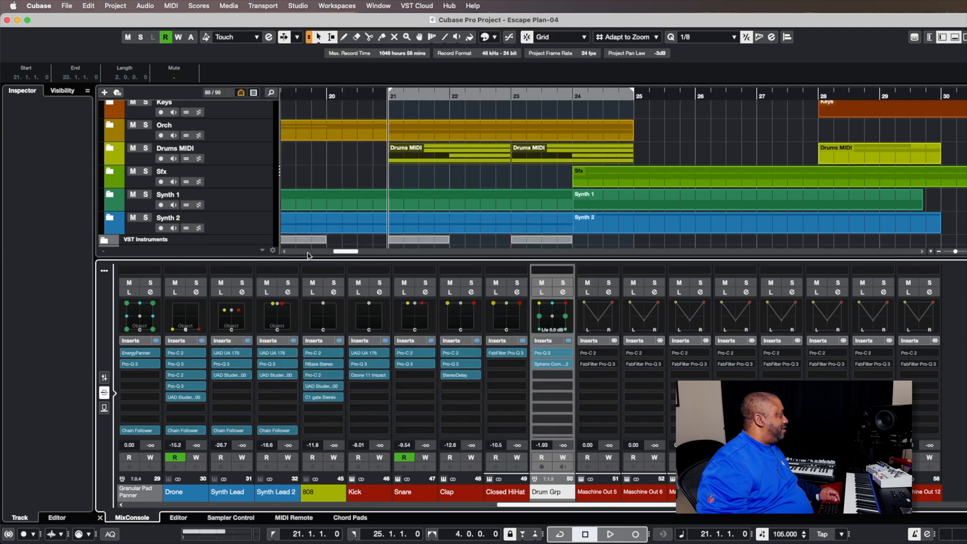
double_click(416, 315)
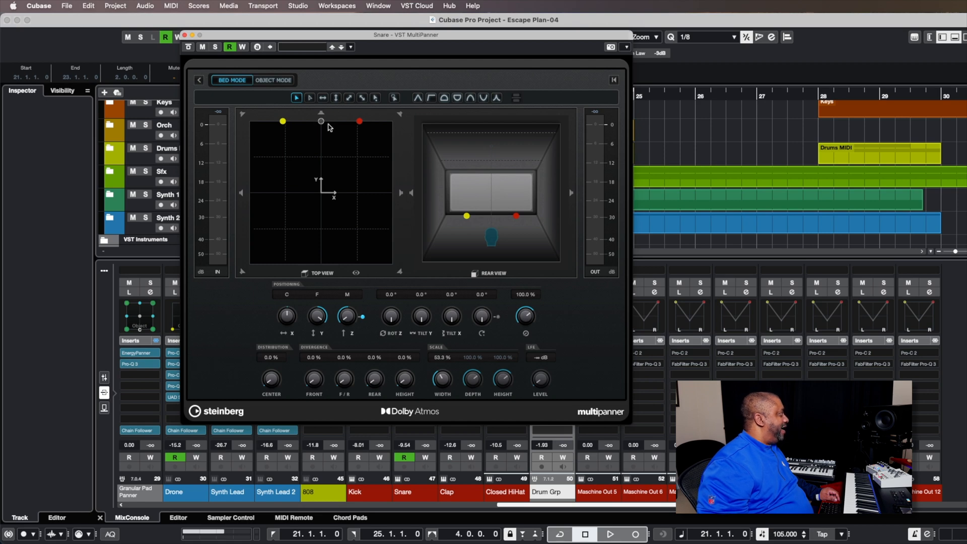
click(184, 35)
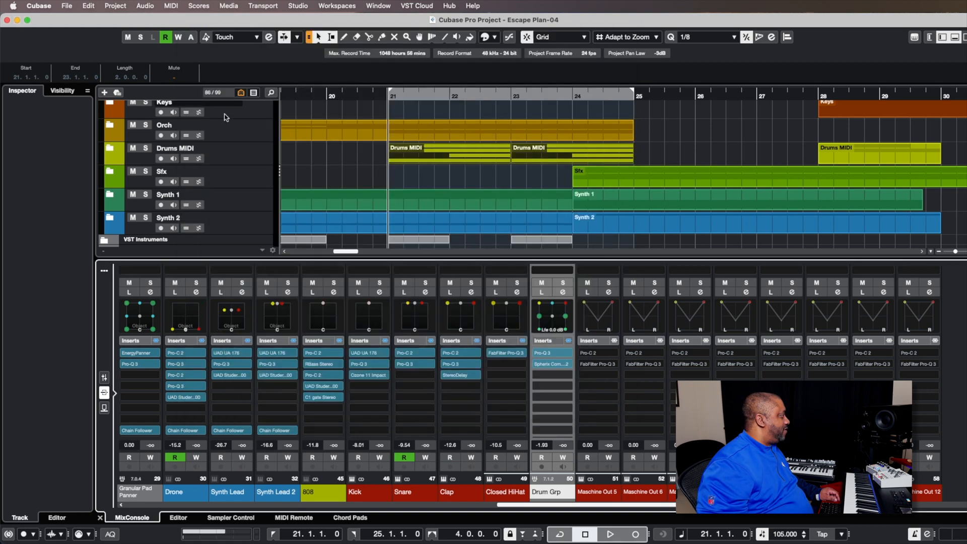
Compare the Clap and Closed HiHat MultiPanner settings side by side, and close both panners.
double_click(460, 318)
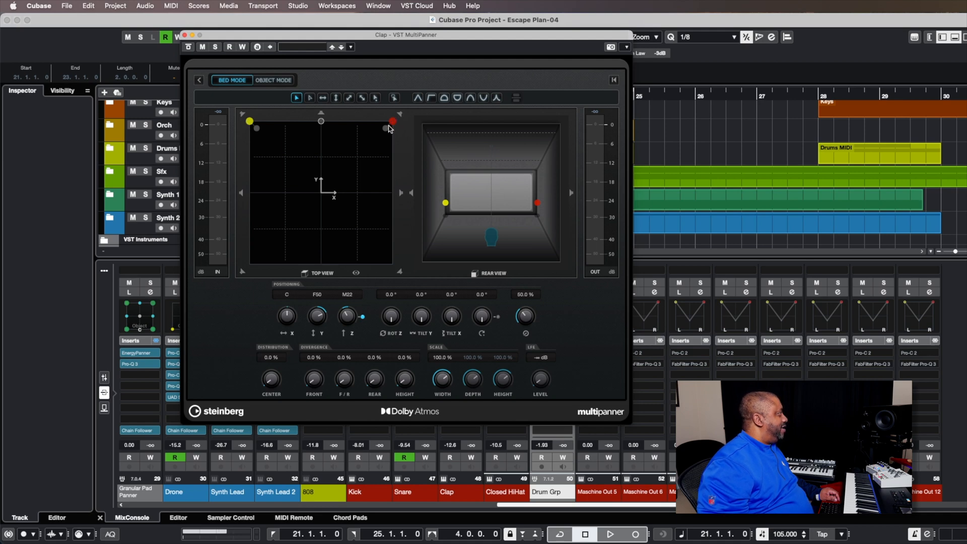
drag(435, 39, 290, 41)
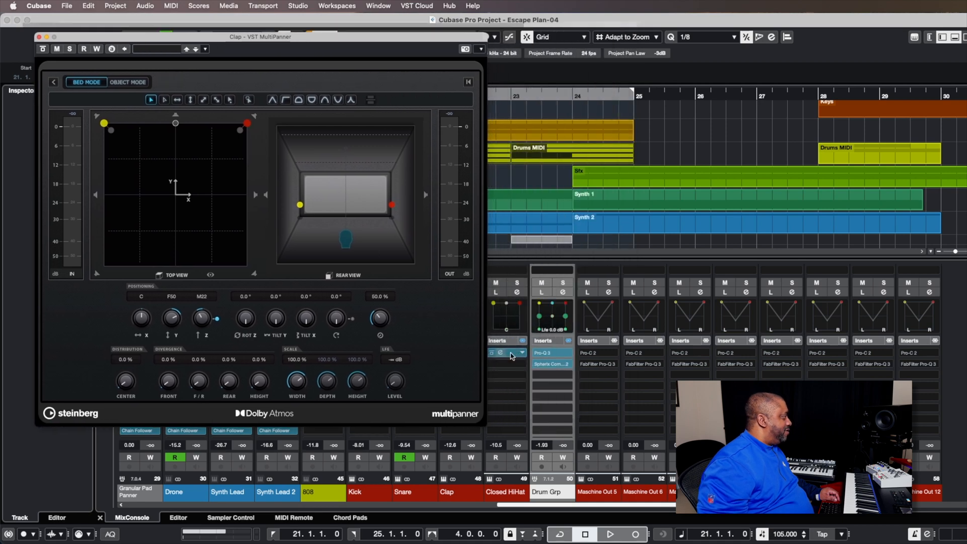
double_click(507, 316)
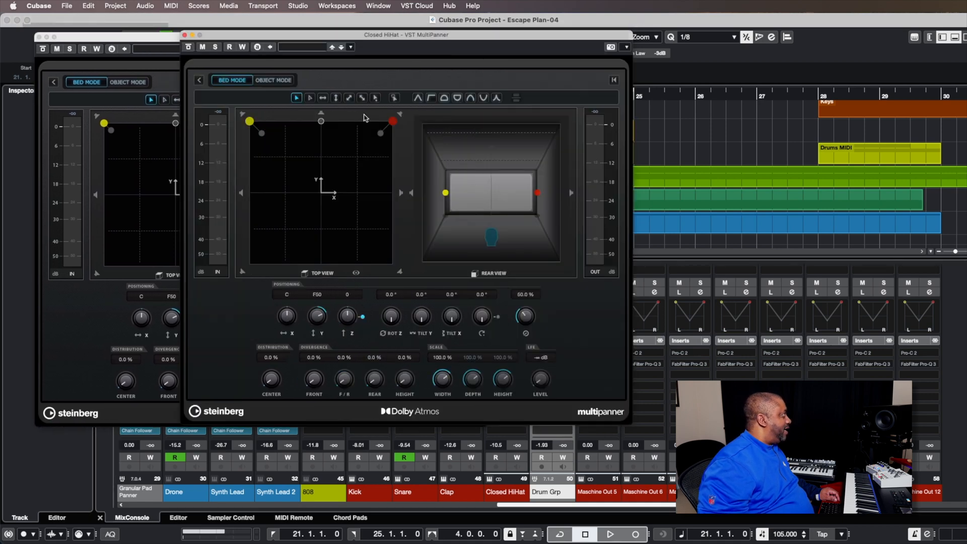
drag(265, 37, 579, 37)
drag(444, 40, 432, 36)
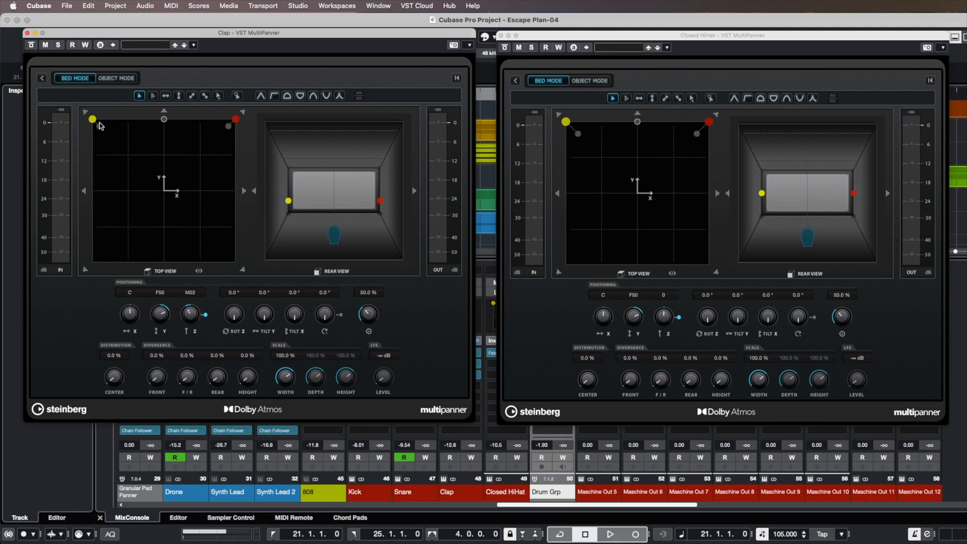
click(26, 33)
click(501, 35)
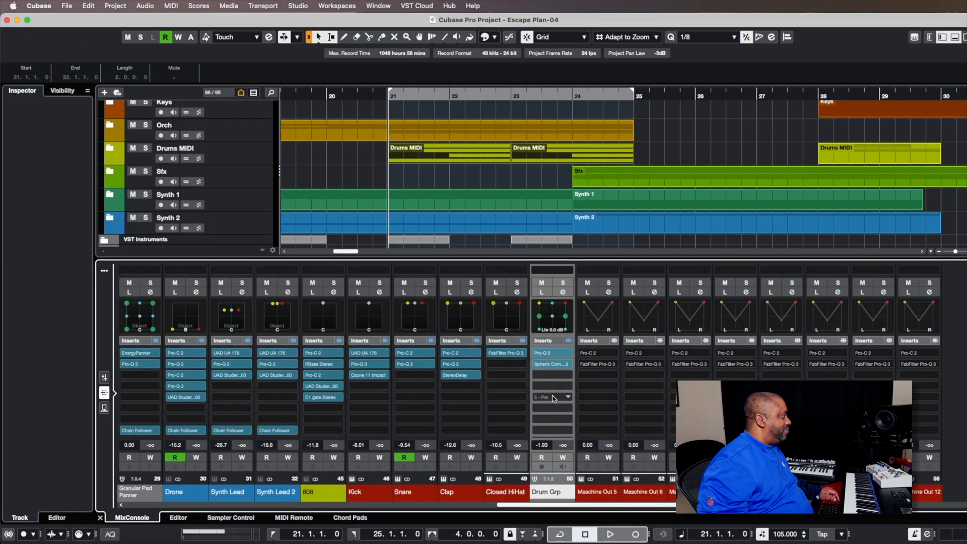
Open the Spherix Compressor insert on the Drum Grp channel and set its link mode to Channel.
click(547, 366)
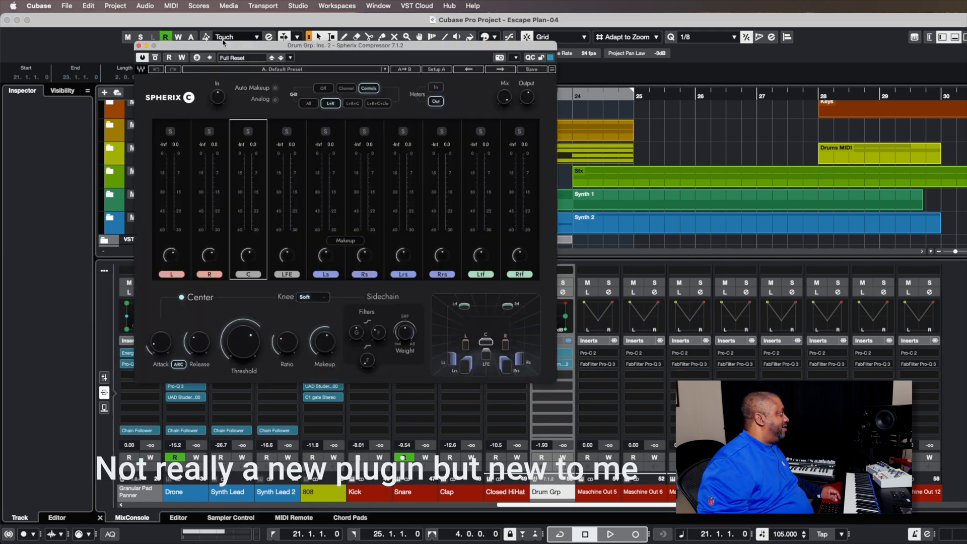
click(344, 89)
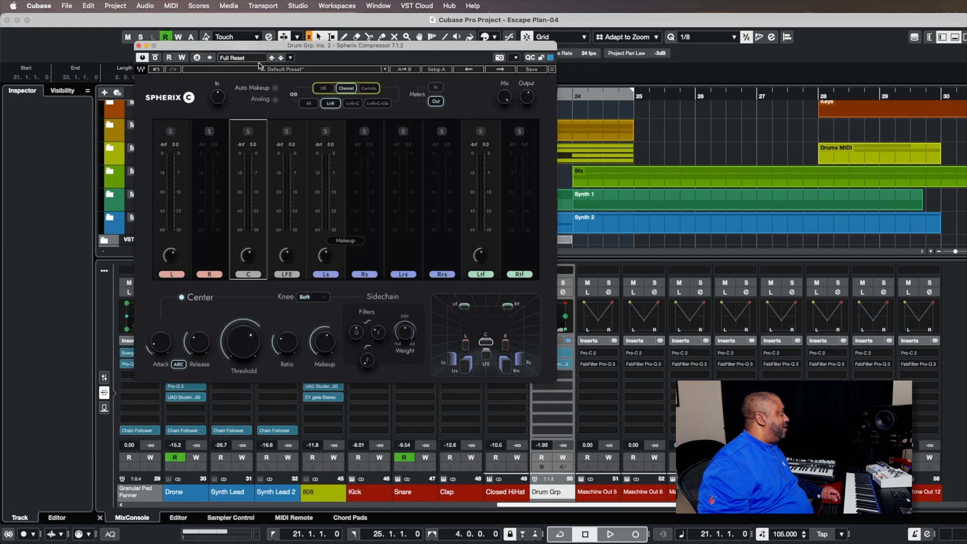
drag(236, 47, 320, 43)
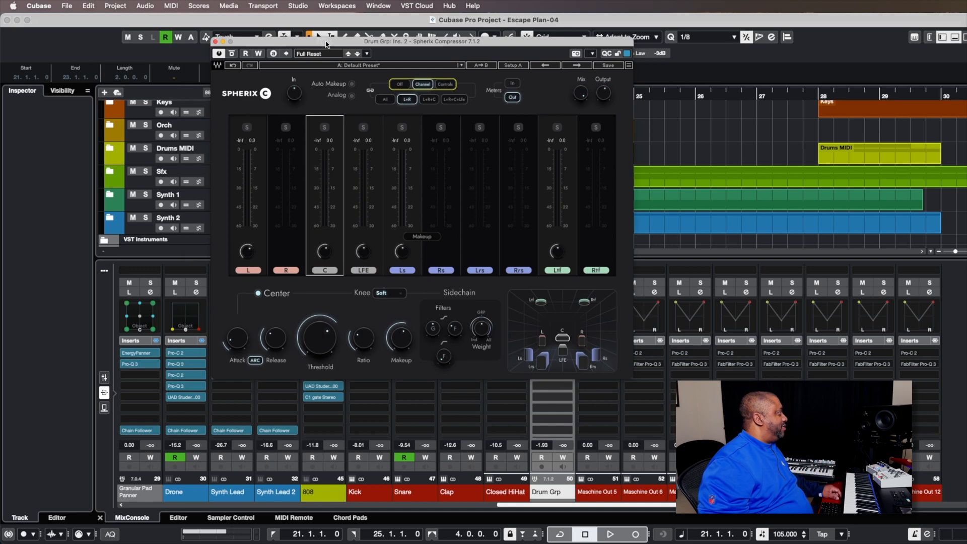
drag(326, 44, 250, 30)
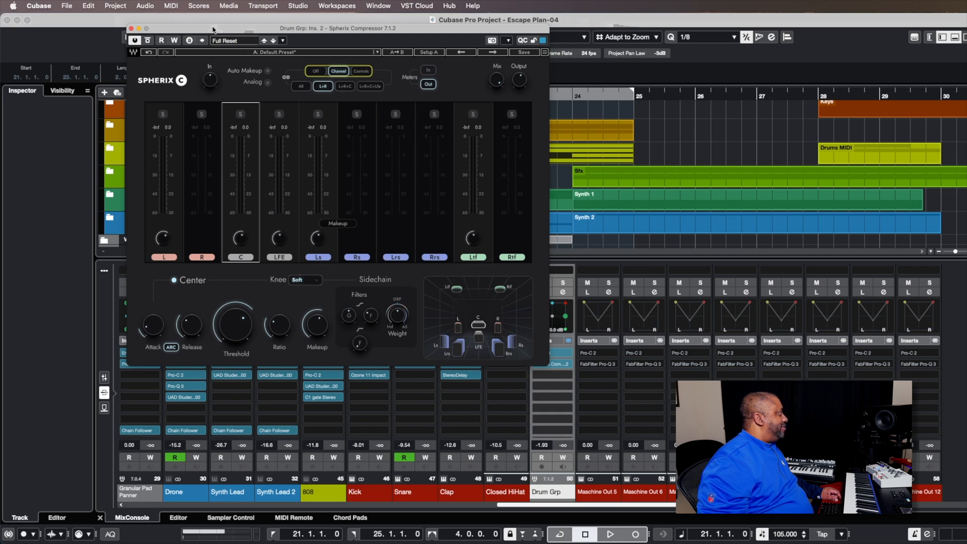
drag(213, 30, 246, 29)
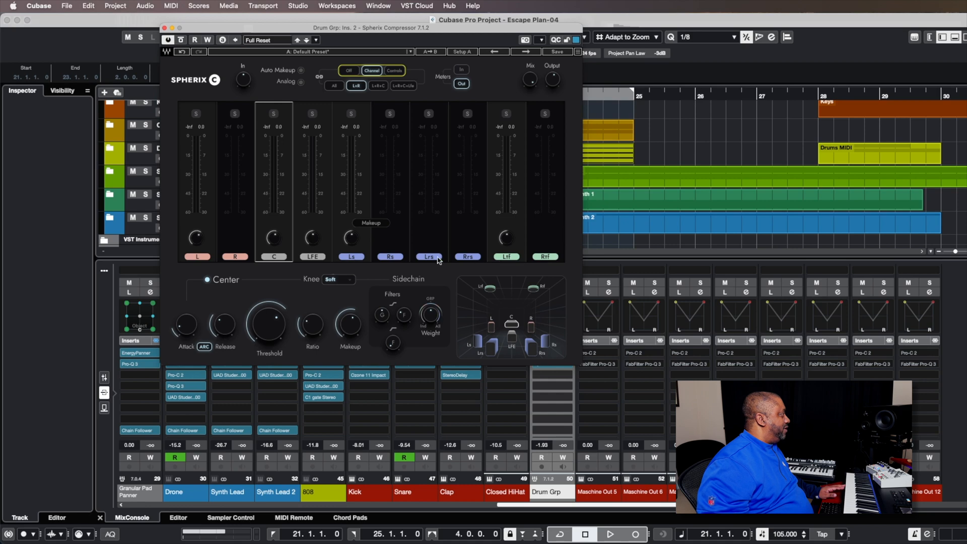
Examine the Left and Center channel compression settings in the Spherix Compressor, leaving Center selected.
click(206, 258)
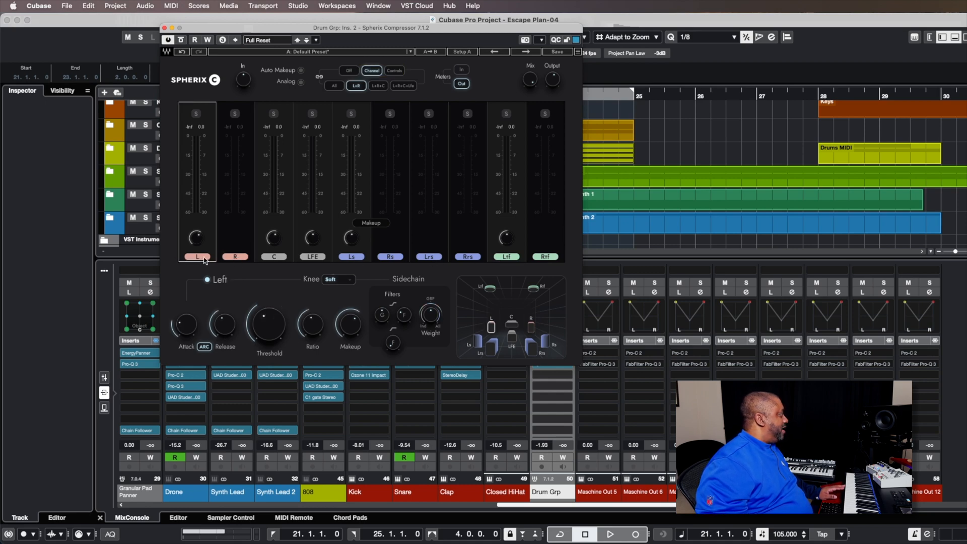
click(280, 257)
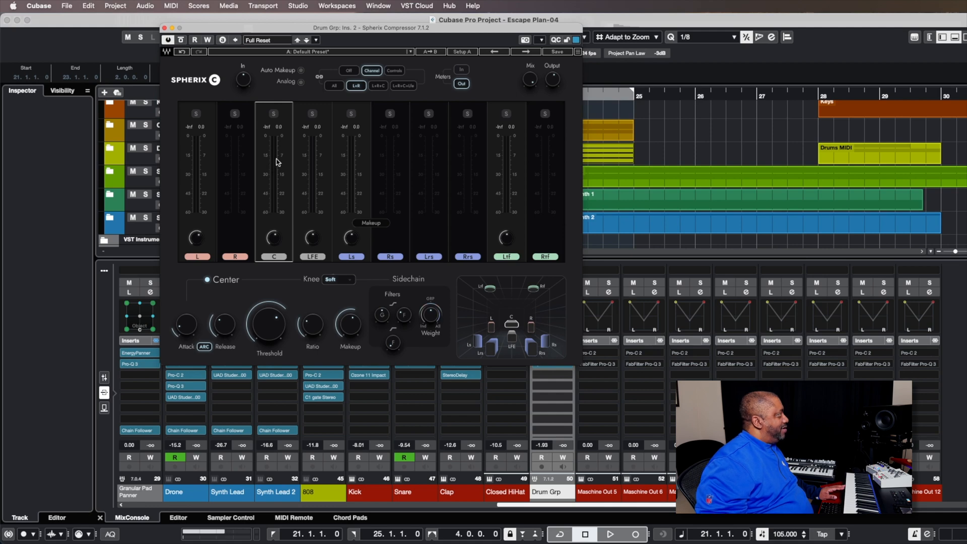
drag(321, 31, 190, 31)
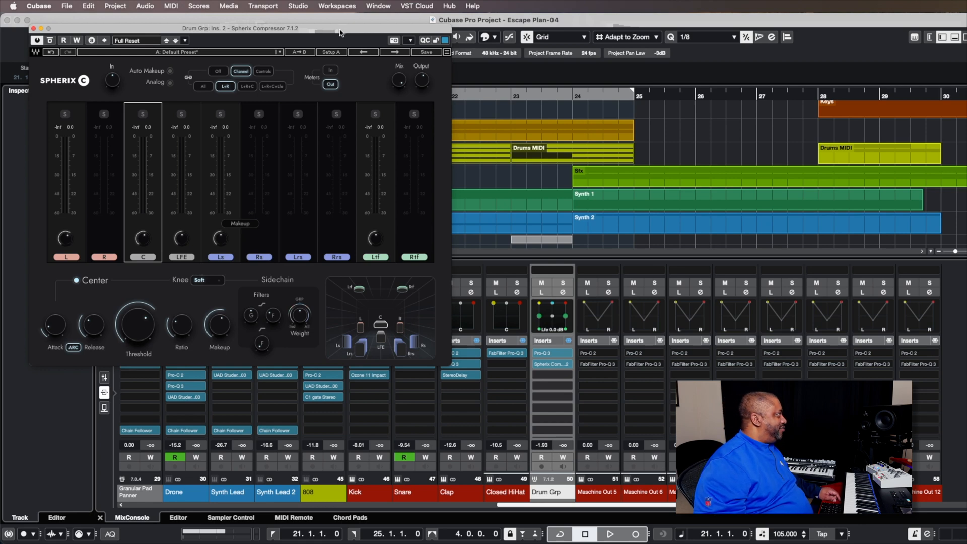
drag(340, 32, 326, 27)
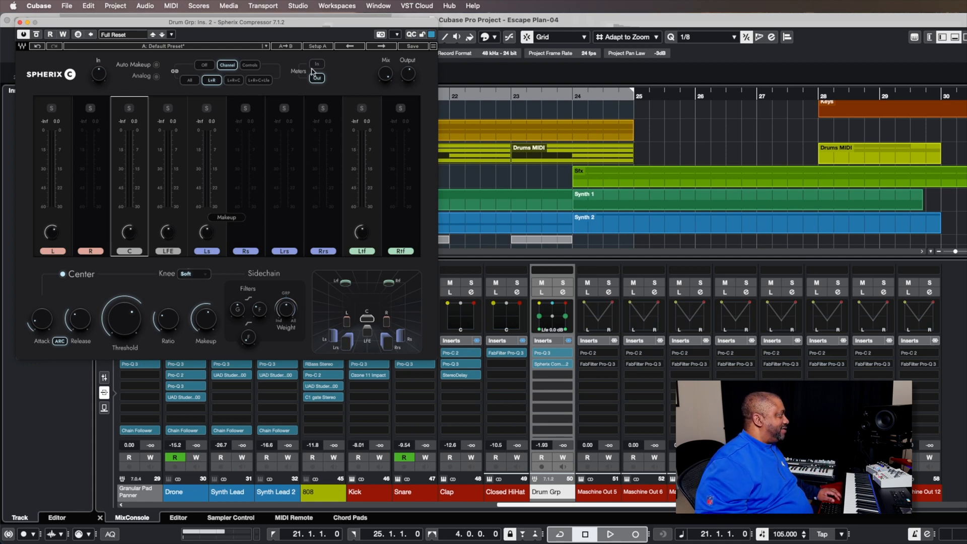
Open the Drum Grp's Pro-Q 3 beside the compressor and inspect the low shelf band's speaker assignment.
click(547, 354)
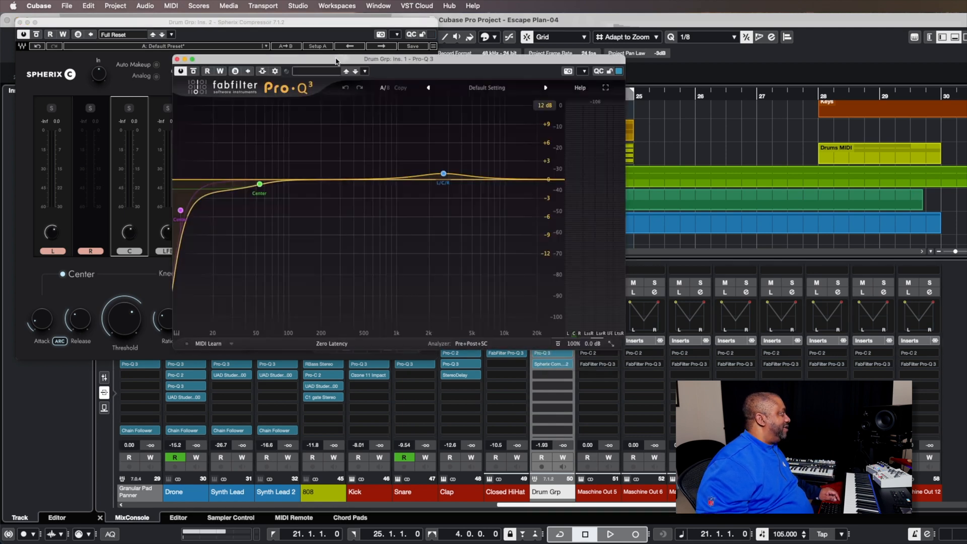
drag(336, 61, 619, 23)
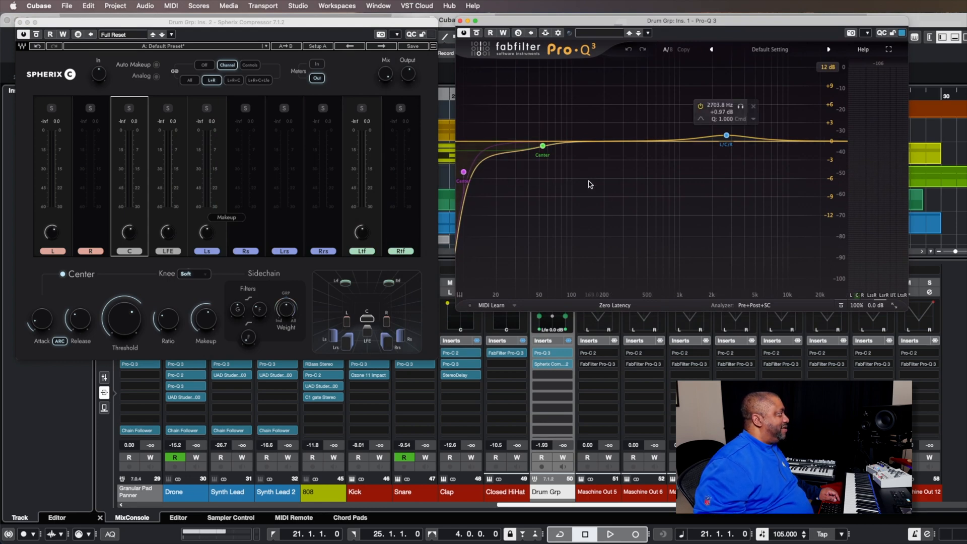
mouse_move(552, 150)
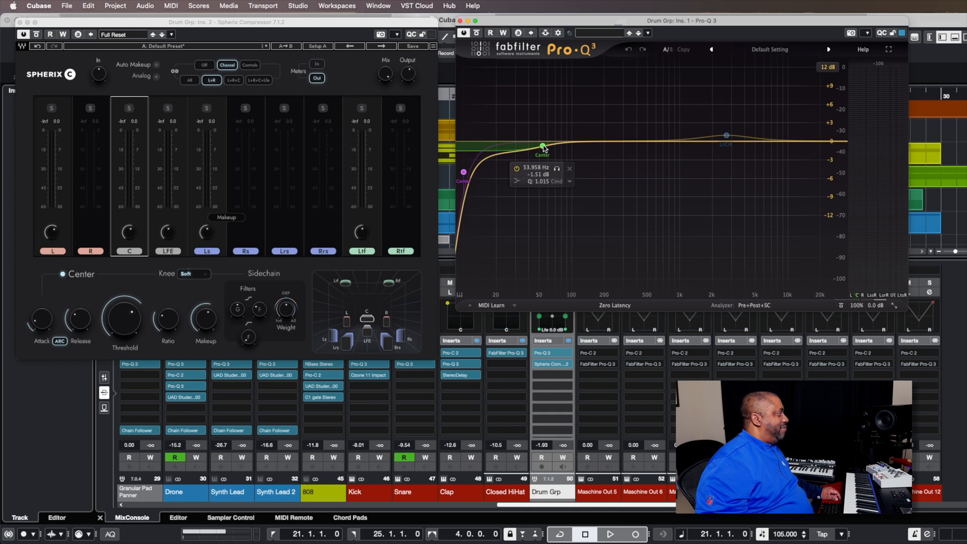
click(543, 147)
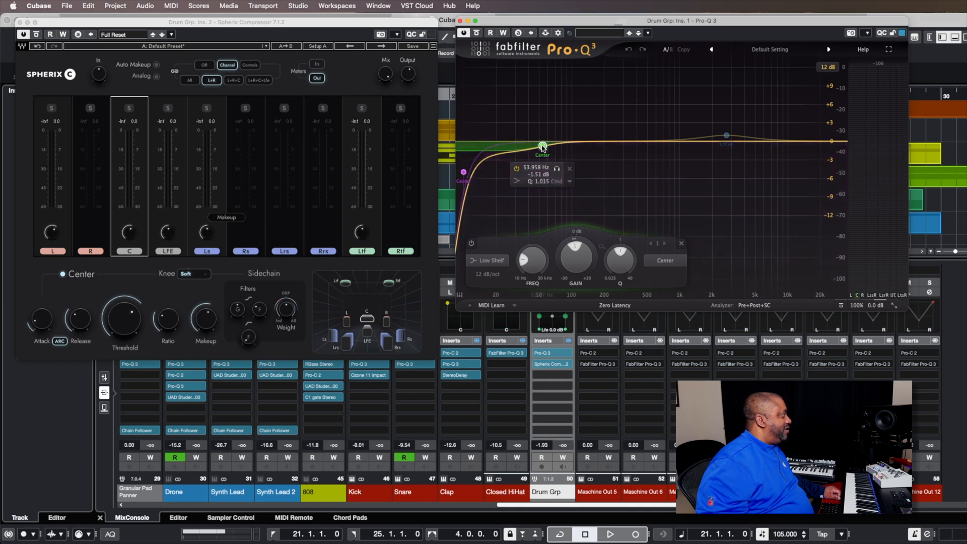
click(665, 260)
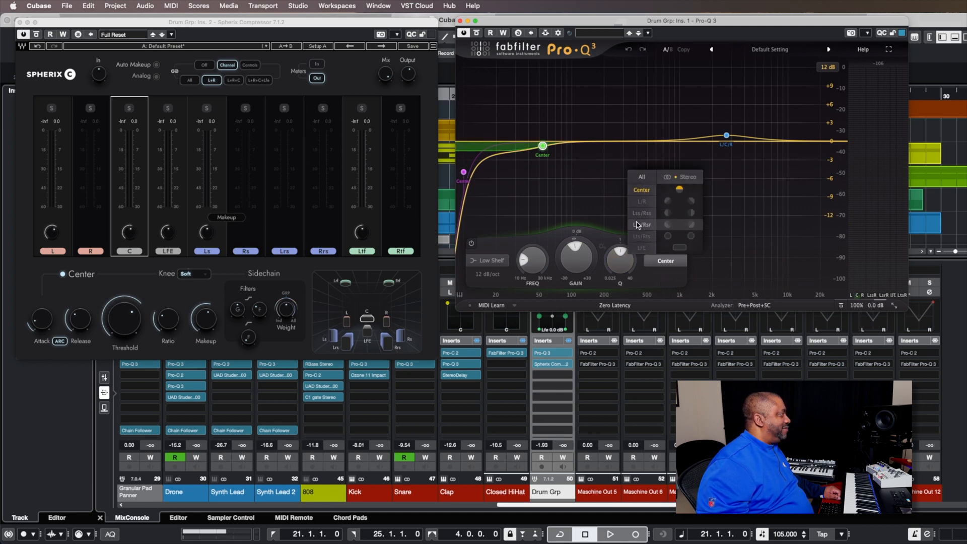
click(542, 147)
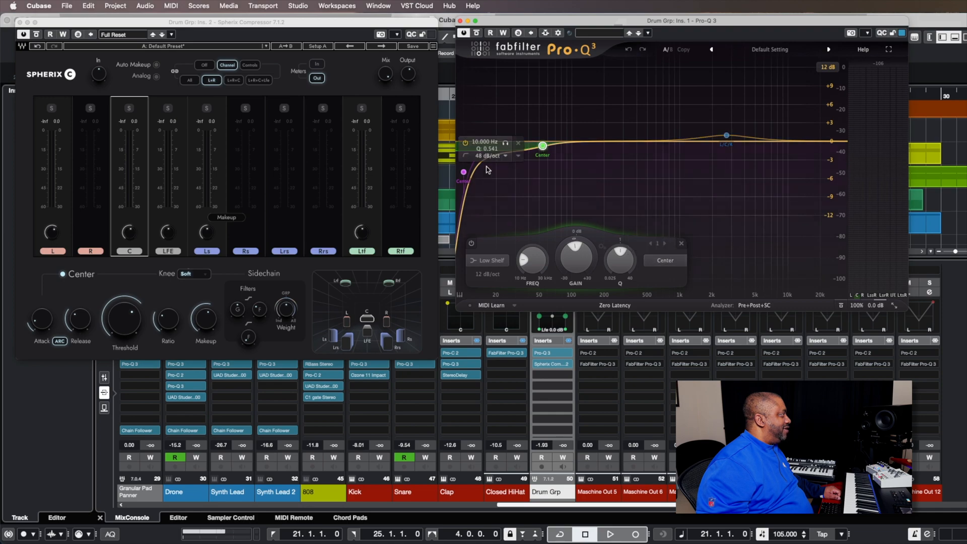
Inspect the Pro-Q 3 low cut band and the speaker assignment of the L/C/R bell band.
click(463, 172)
mouse_move(543, 154)
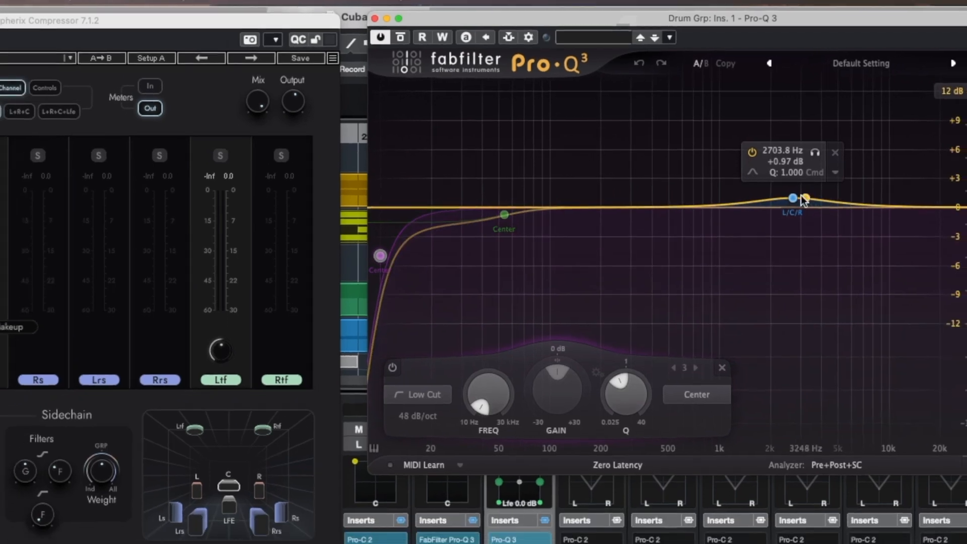
click(809, 214)
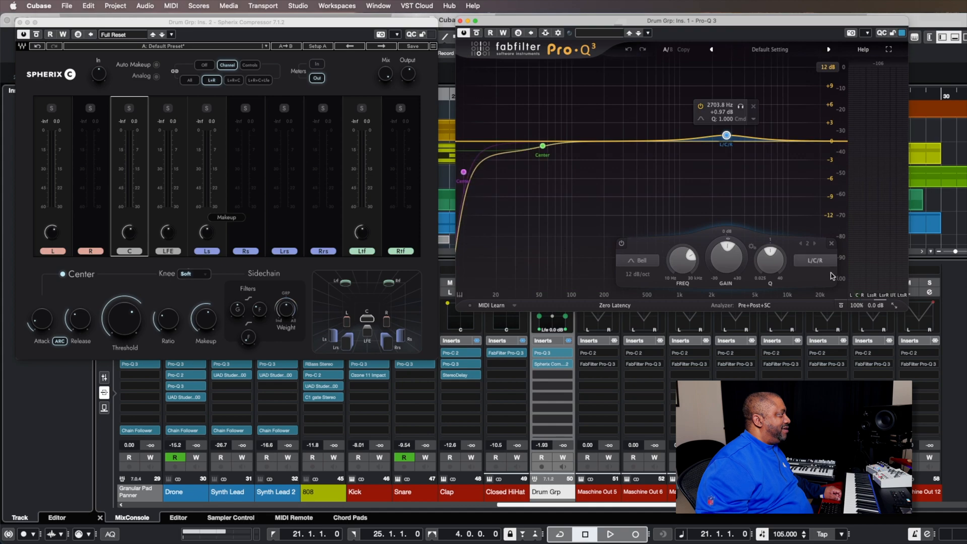
click(820, 262)
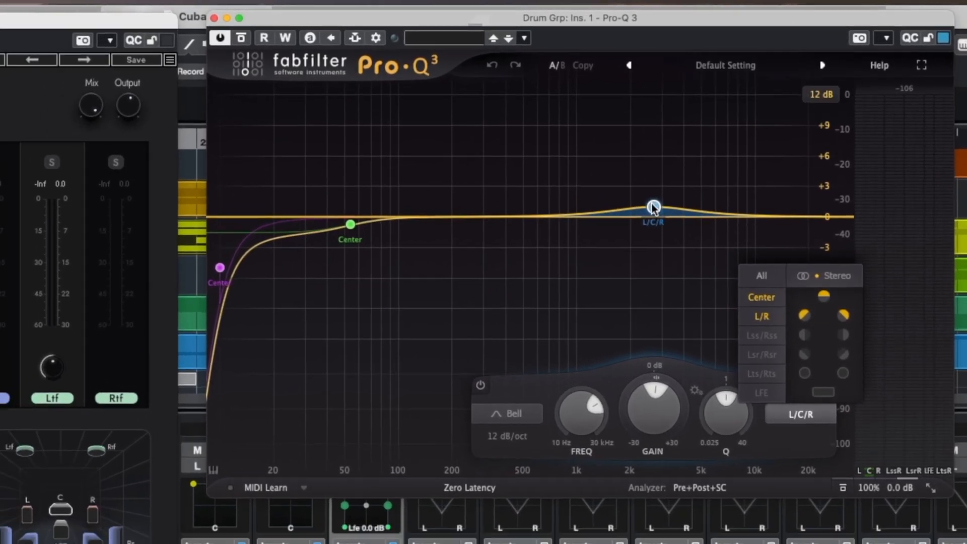
click(653, 207)
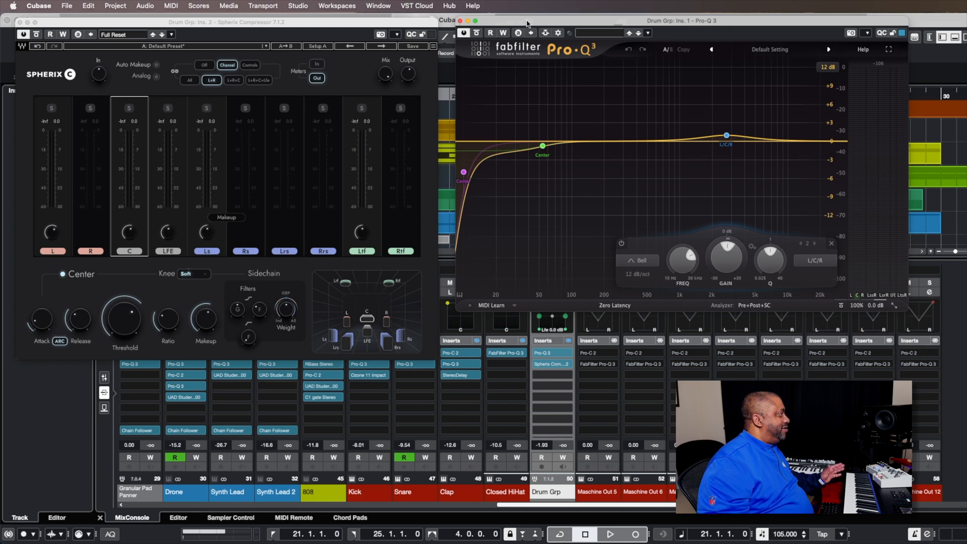
Arrange the compressor and Pro-Q 3 windows side by side and play from bar 21 to watch their meters.
click(309, 23)
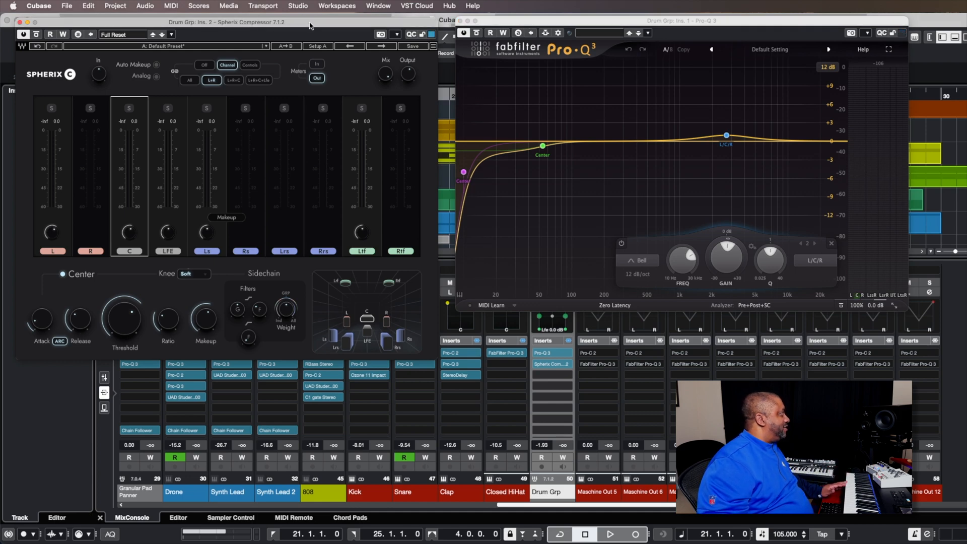
drag(342, 25, 350, 69)
drag(506, 17, 507, 67)
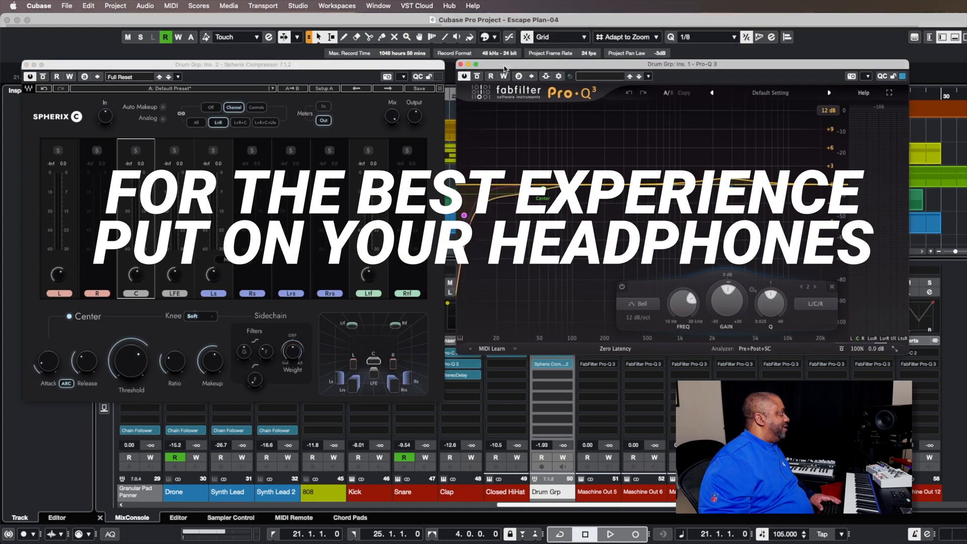
key(space)
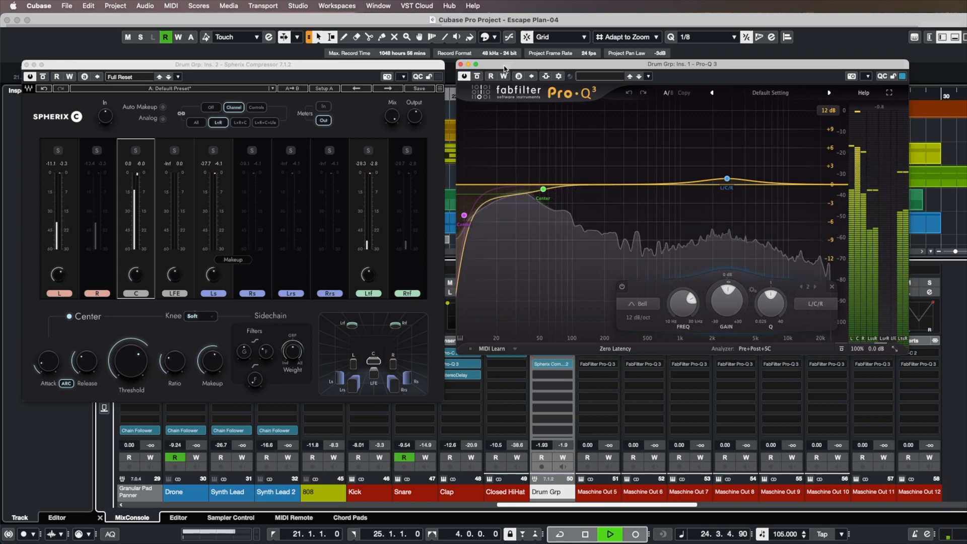
key(space)
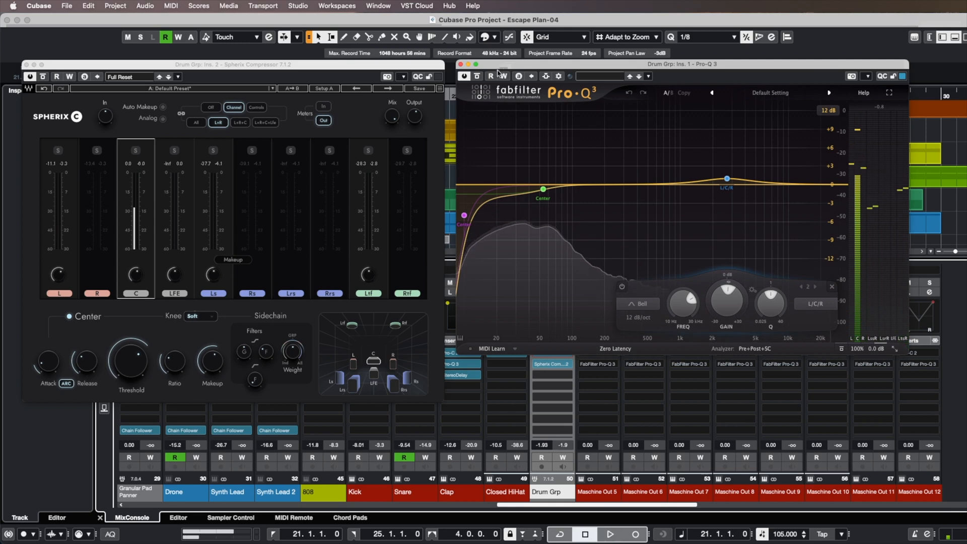
Close the Drum Grp's Pro-Q 3 and Spherix Compressor windows.
drag(481, 70, 489, 74)
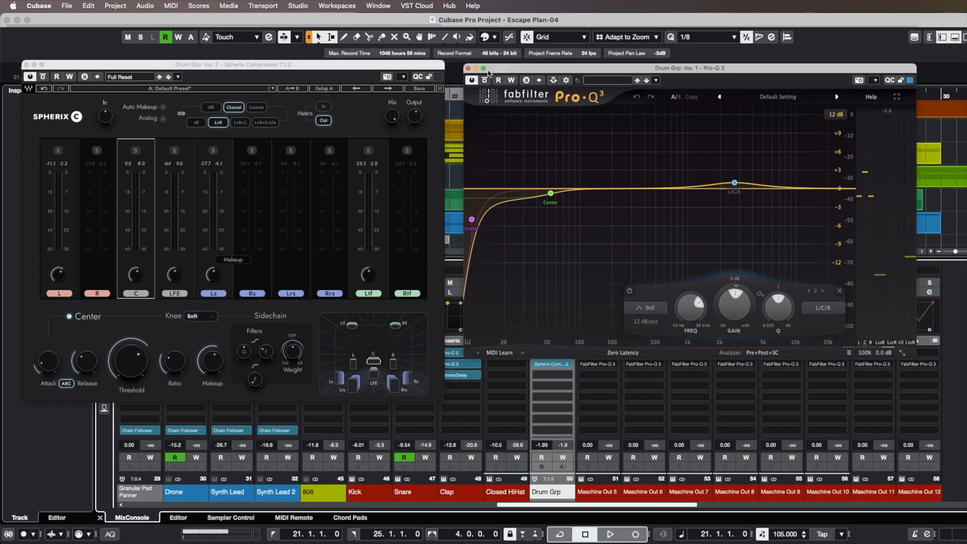
click(468, 68)
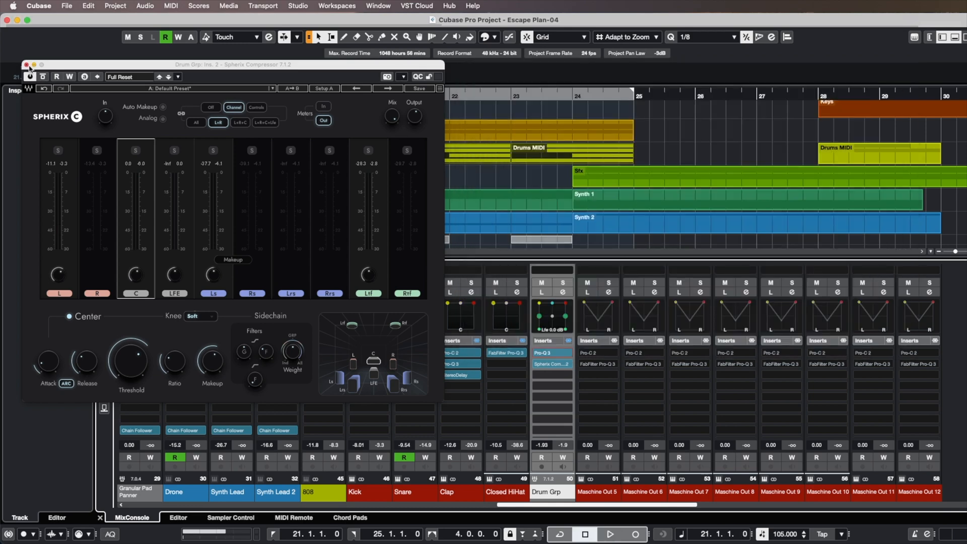
click(26, 65)
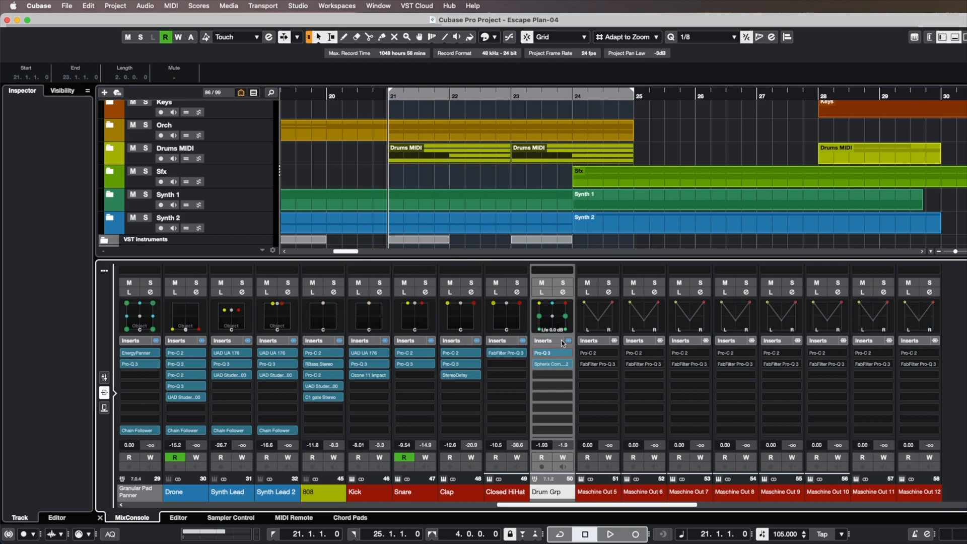
Loop playback of bars 21 to 25 and compare the Drum Grp sound with its inserts bypassed and active.
key(slash)
key(space)
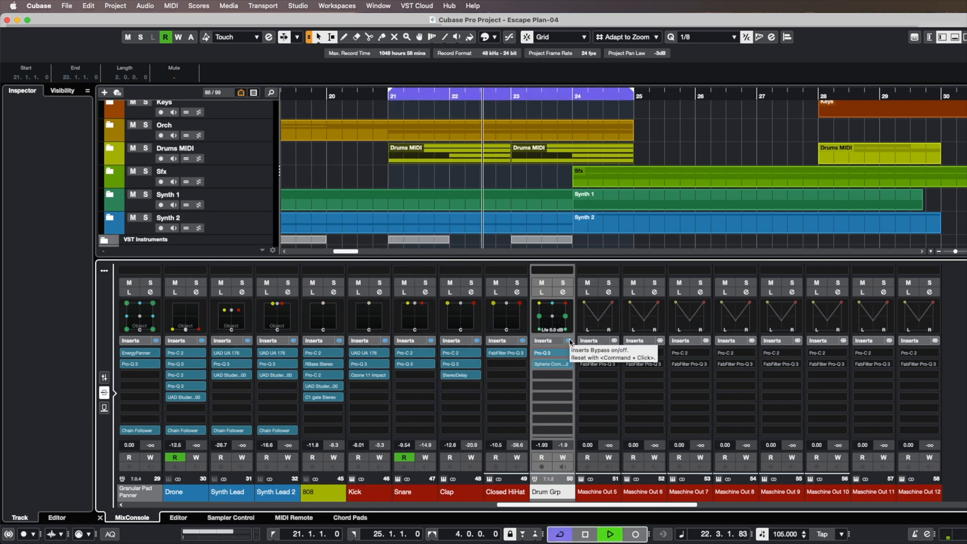
click(570, 341)
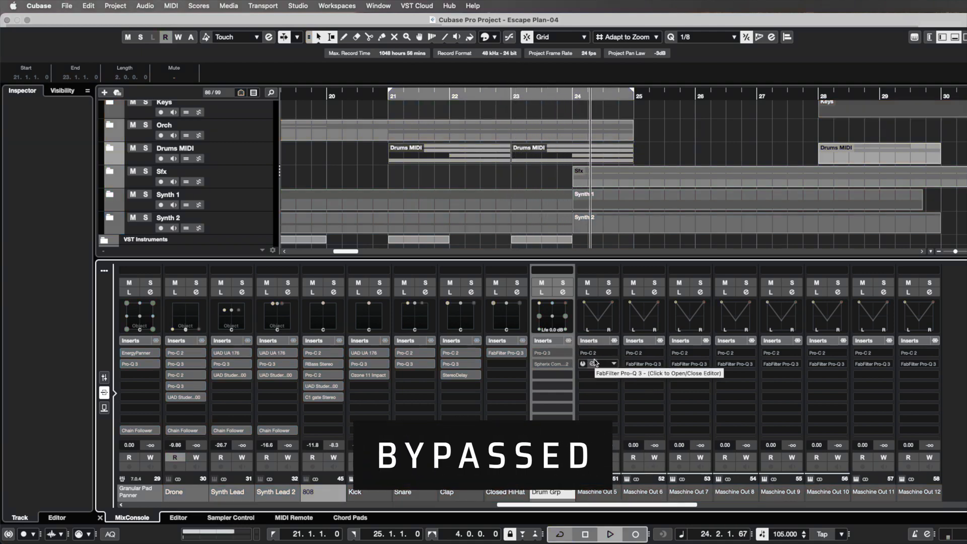
click(569, 342)
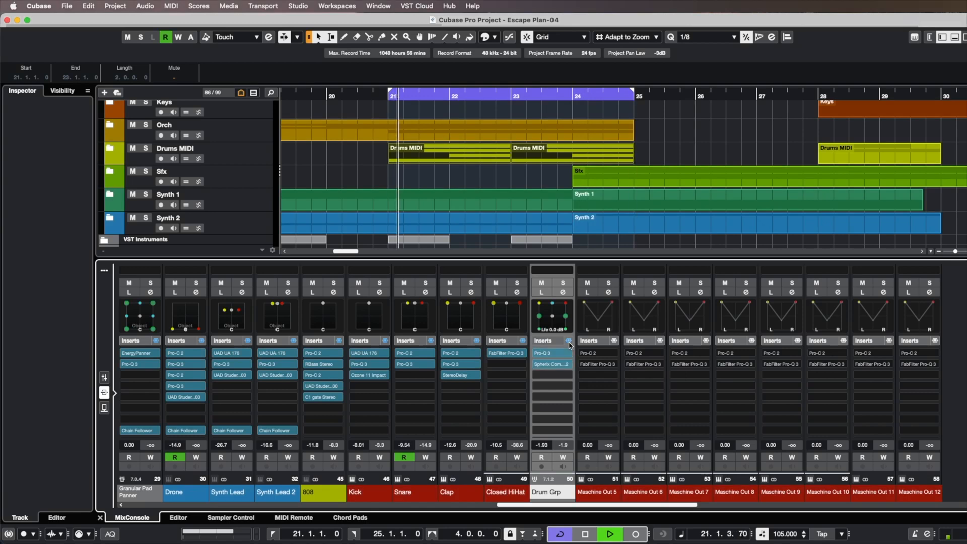
Turn off cycle playback, bypass the Drum Grp inserts while listening on, and stop playback.
key(slash)
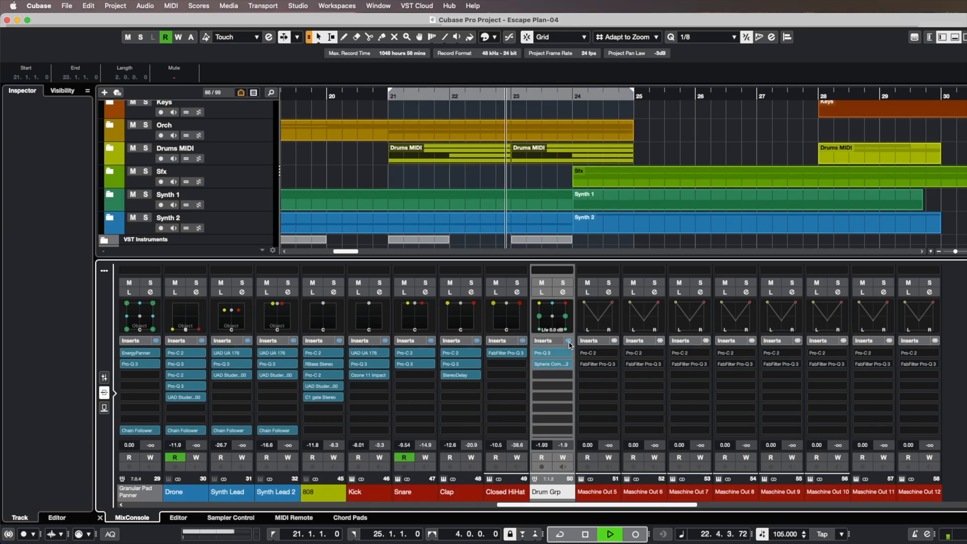
click(570, 343)
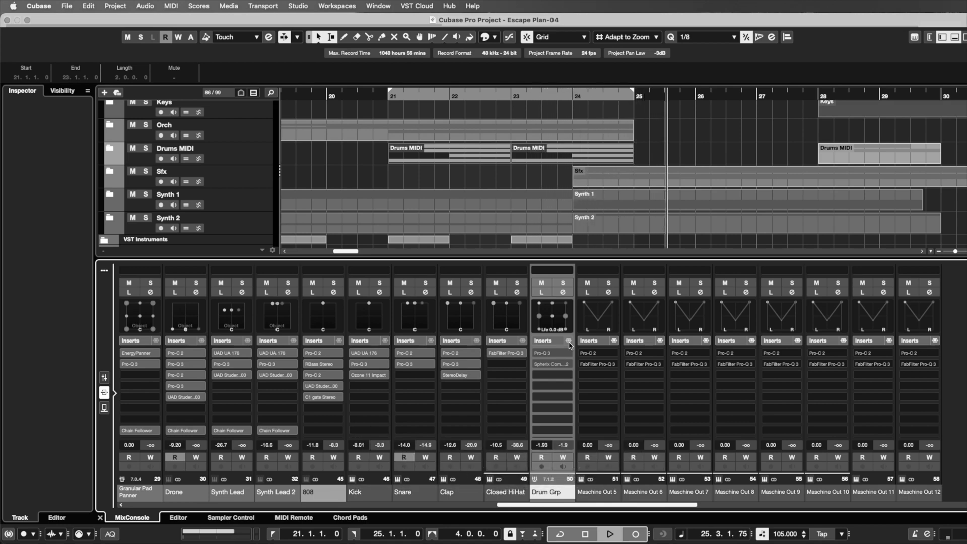
key(space)
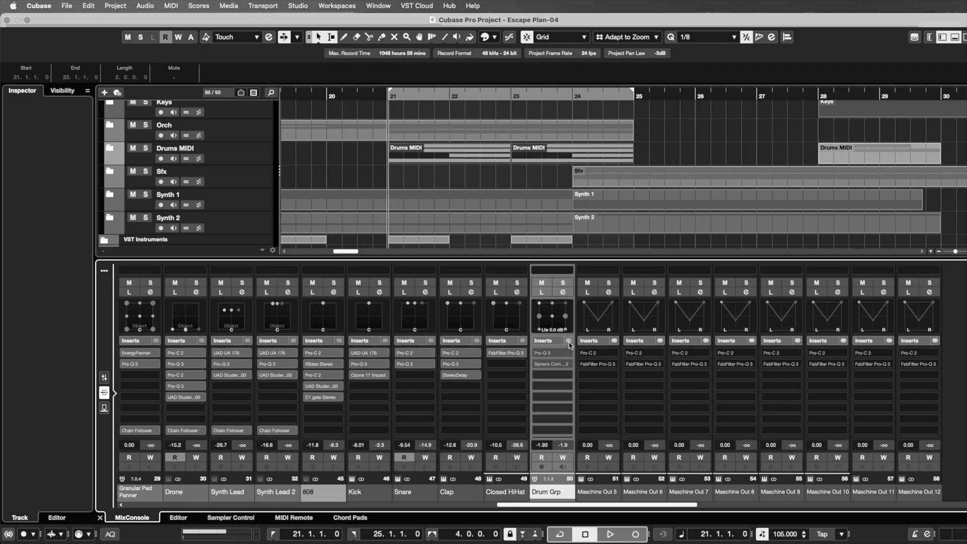